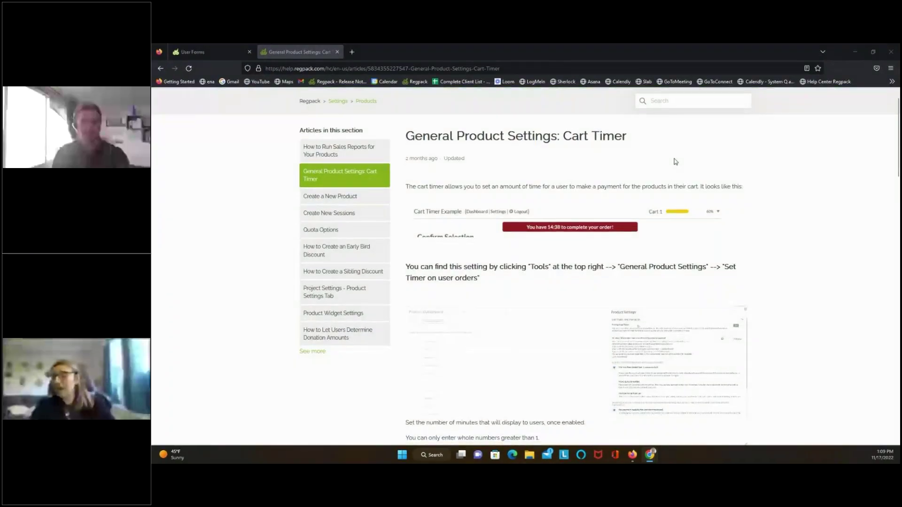
- Scroll the Cart Timer article to the example timer banner and where-to-find-the-setting instructions
{"action": "scroll", "coordinate": [675, 161], "scroll_direction": "down", "scroll_amount": 1}
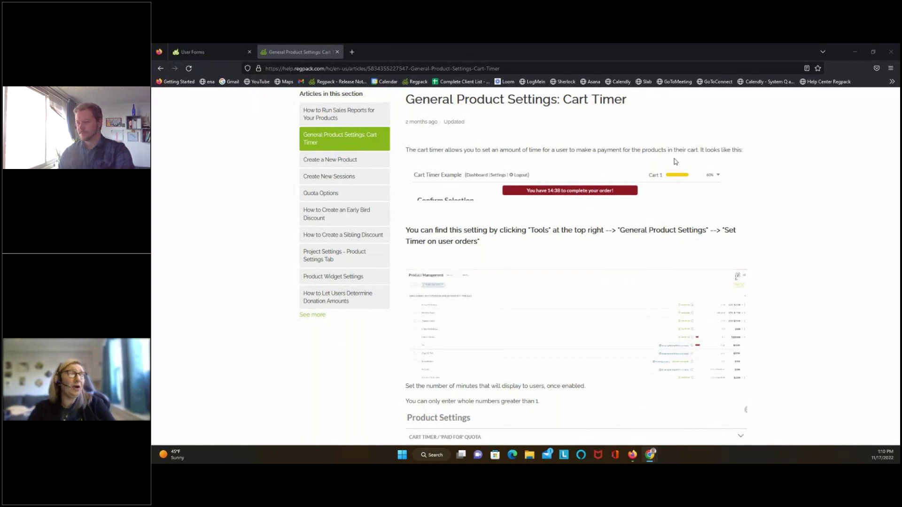
- Scroll down to the Product Settings example showing Enable Cart Timer on with a 15-minute limit
{"action": "scroll", "coordinate": [675, 161], "scroll_direction": "down", "scroll_amount": 2}
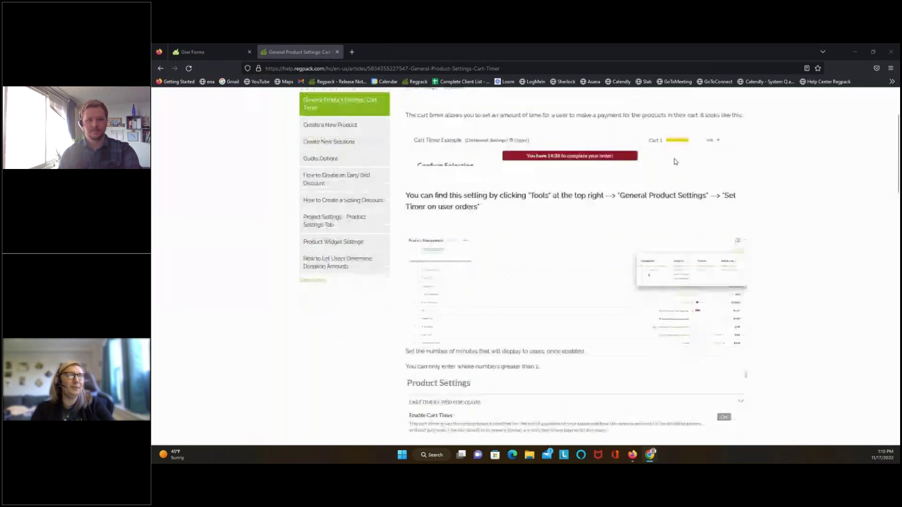
{"action": "scroll", "coordinate": [676, 162], "scroll_direction": "down", "scroll_amount": 1}
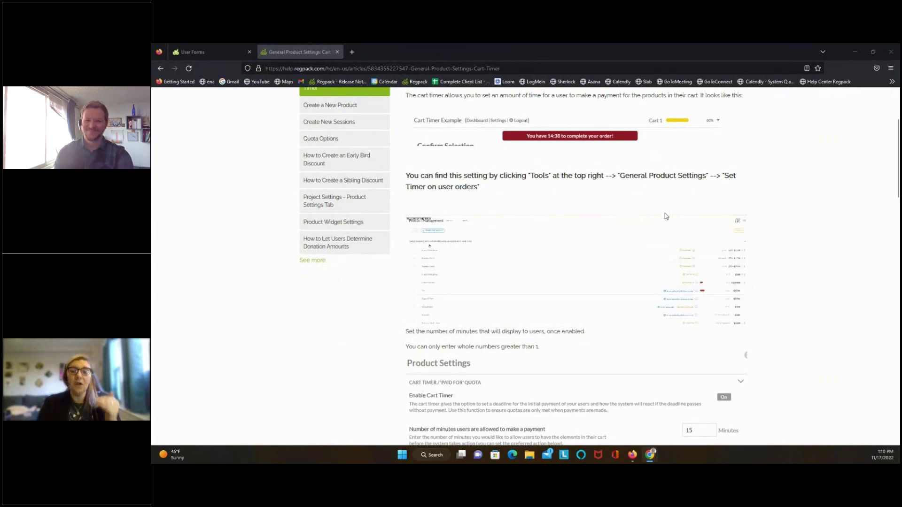
- Scroll to the deadline action options showing Mark as Abandoned Item (recommended)
{"action": "scroll", "coordinate": [664, 216], "scroll_direction": "down", "scroll_amount": 1}
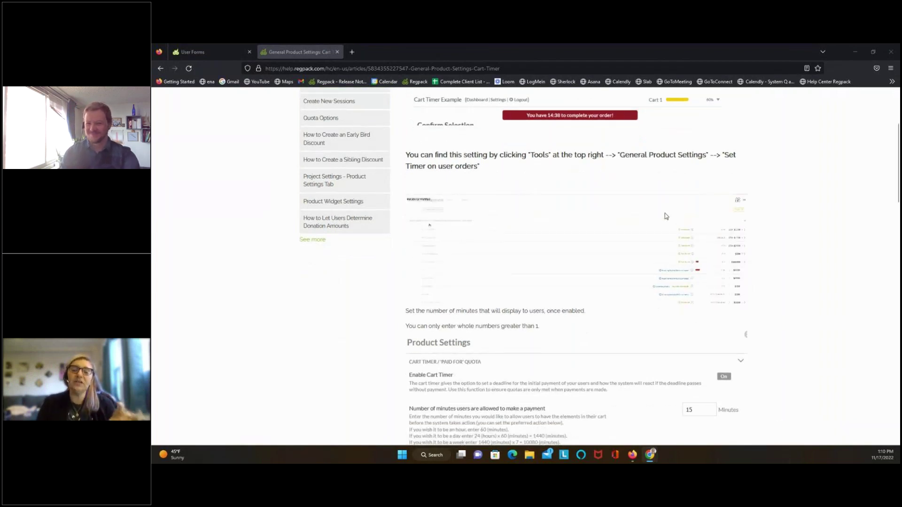
{"action": "scroll", "coordinate": [666, 216], "scroll_direction": "down", "scroll_amount": 4}
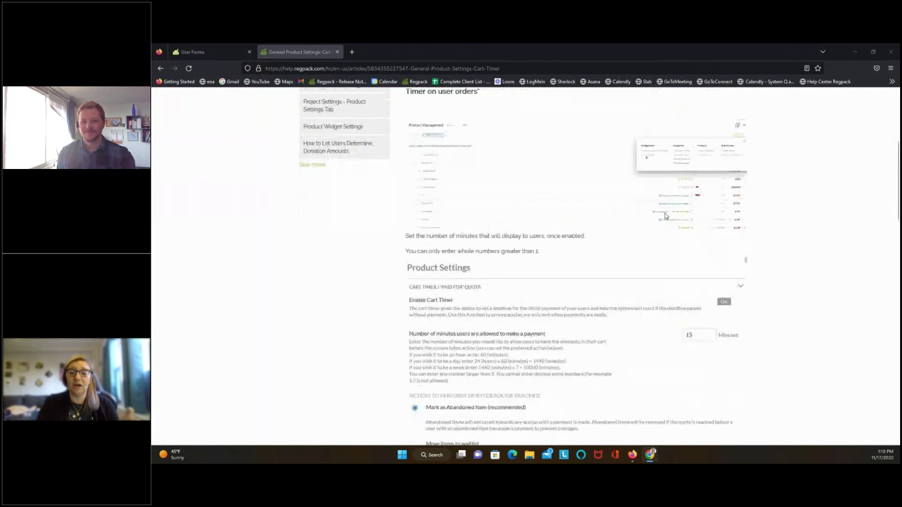
{"action": "scroll", "coordinate": [664, 213], "scroll_direction": "down", "scroll_amount": 2}
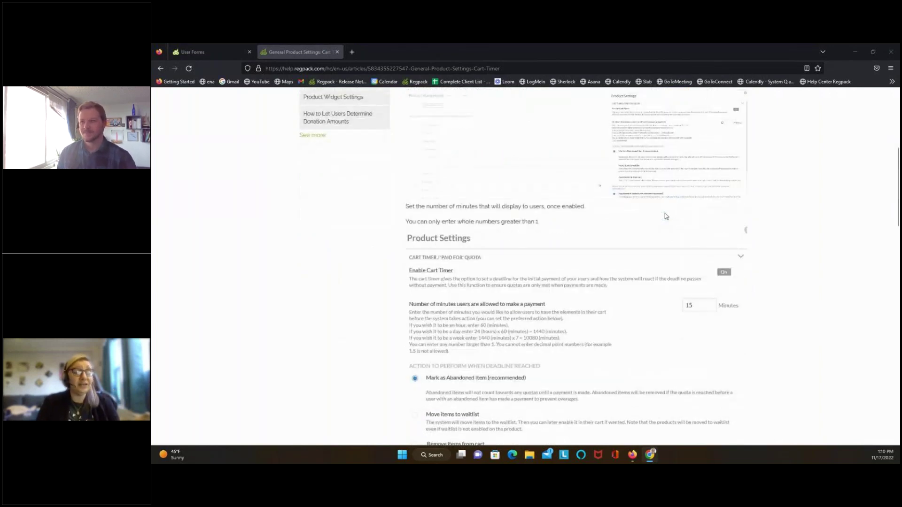
{"action": "scroll", "coordinate": [664, 216], "scroll_direction": "down", "scroll_amount": 2}
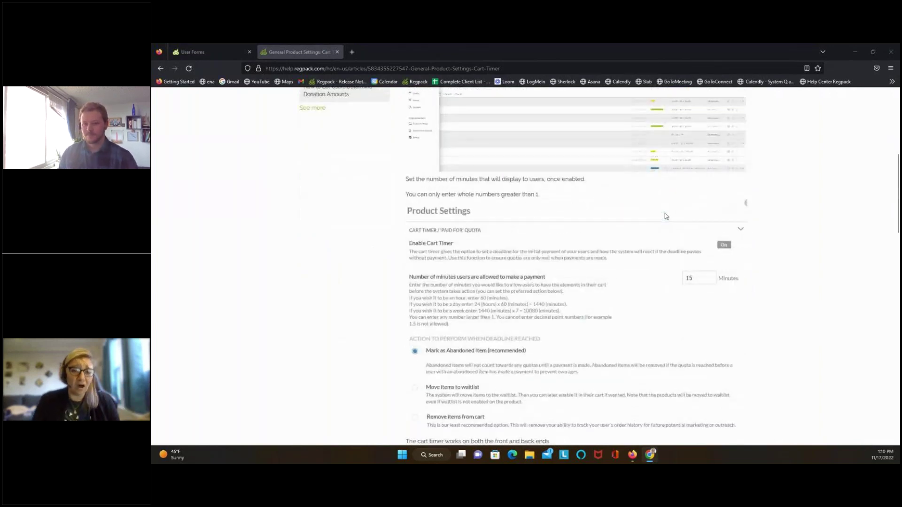
{"action": "scroll", "coordinate": [666, 216], "scroll_direction": "down", "scroll_amount": 1}
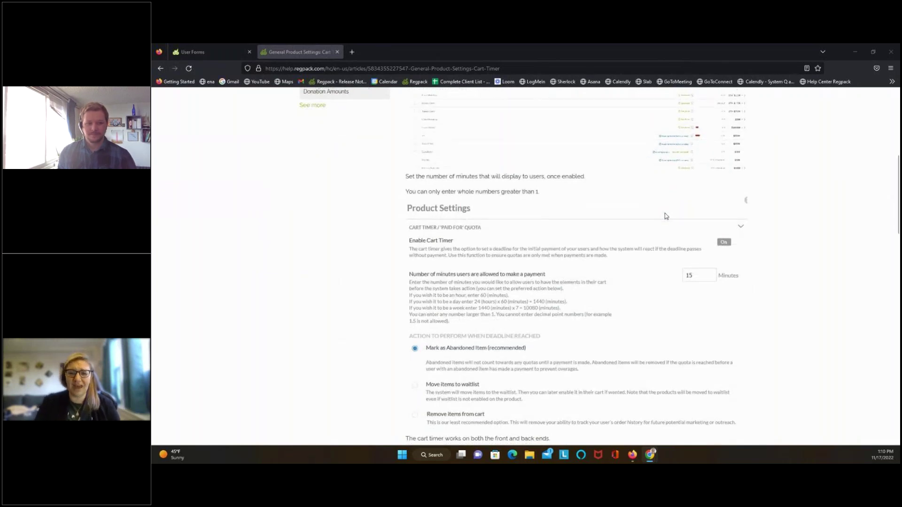
{"action": "scroll", "coordinate": [666, 216], "scroll_direction": "down", "scroll_amount": 1}
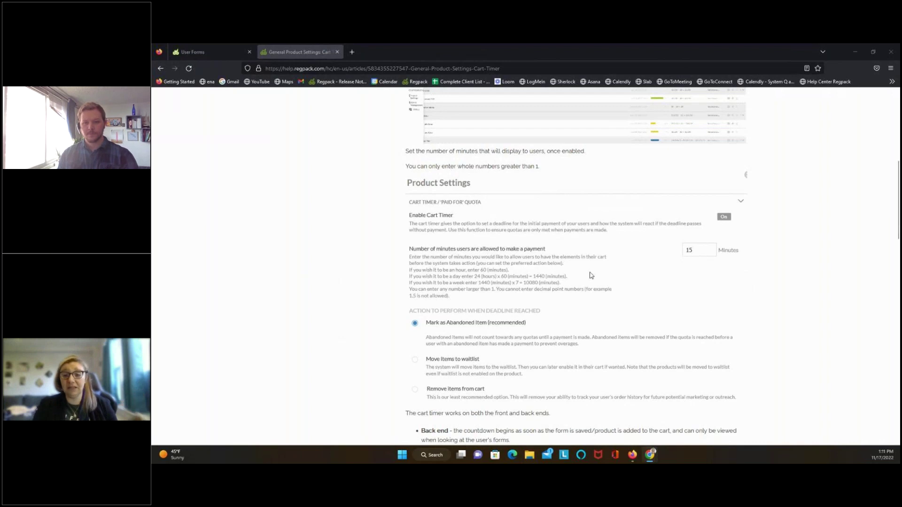
- Scroll to the front-end/back-end timer notes and the 'Action to perform when time passes' section
{"action": "scroll", "coordinate": [591, 276], "scroll_direction": "down", "scroll_amount": 1}
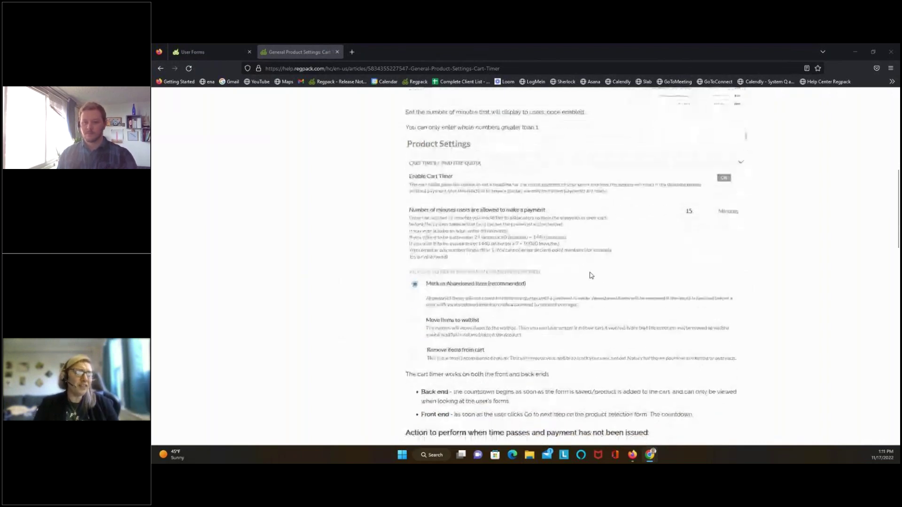
{"action": "scroll", "coordinate": [591, 275], "scroll_direction": "down", "scroll_amount": 1}
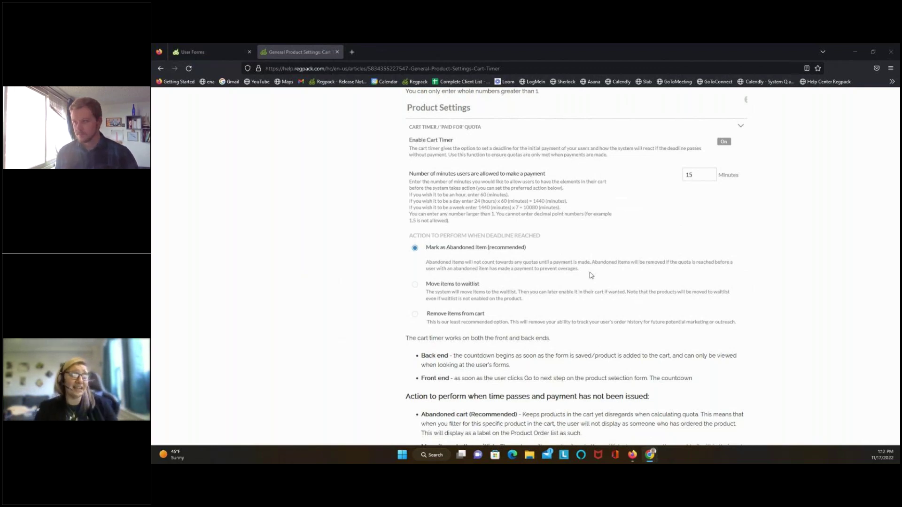
- Scroll to 'What stops the timer?' showing Any payment made by the user (recommended)
{"action": "scroll", "coordinate": [591, 275], "scroll_direction": "down", "scroll_amount": 3}
{"action": "scroll", "coordinate": [592, 275], "scroll_direction": "down", "scroll_amount": 3}
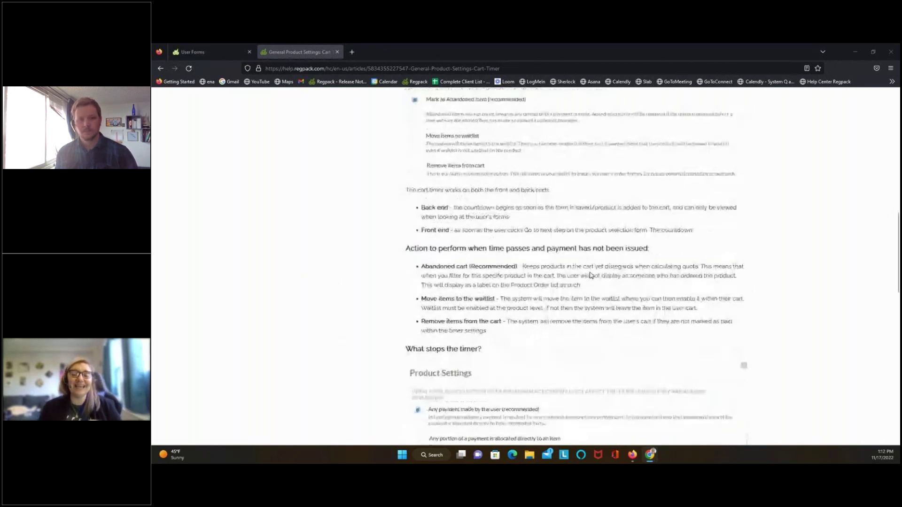
{"action": "scroll", "coordinate": [591, 276], "scroll_direction": "down", "scroll_amount": 1}
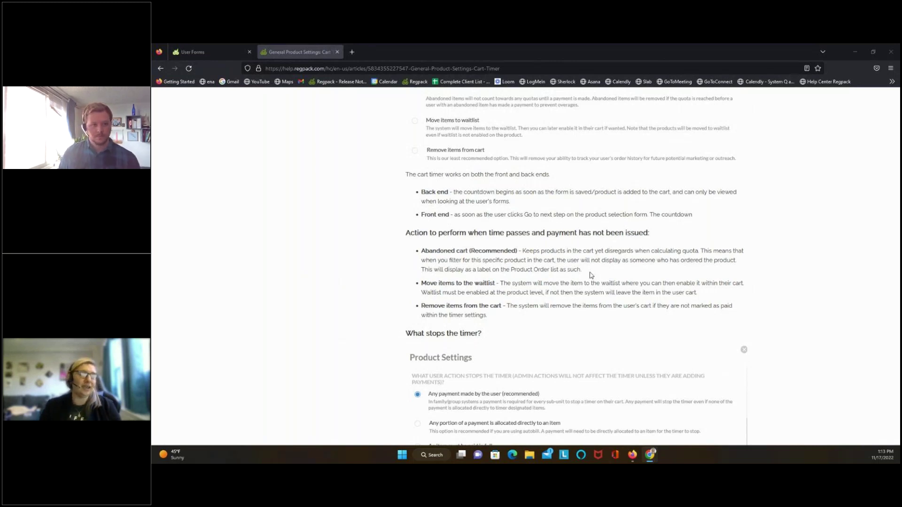
- Scroll back up the article toward the Product Settings cart timer panel
{"action": "scroll", "coordinate": [591, 275], "scroll_direction": "up", "scroll_amount": 4}
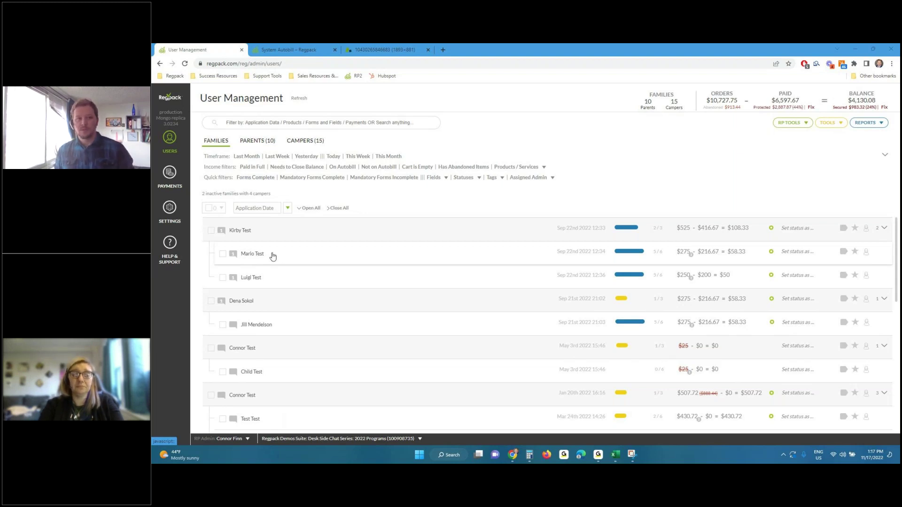
- Open the Kirby Test family, zoom in, start Purge User and show its Set Status choices
{"action": "left_click", "coordinate": [261, 230]}
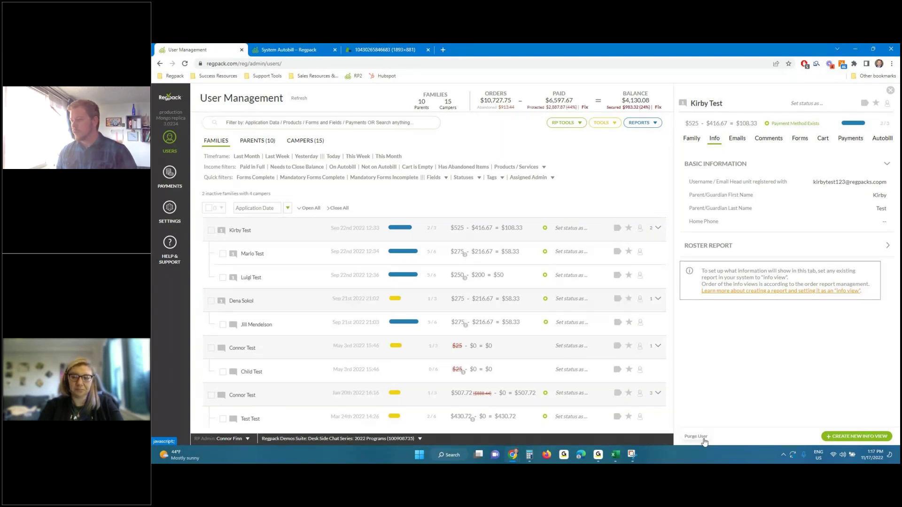
{"action": "key", "text": "ctrl+plus"}
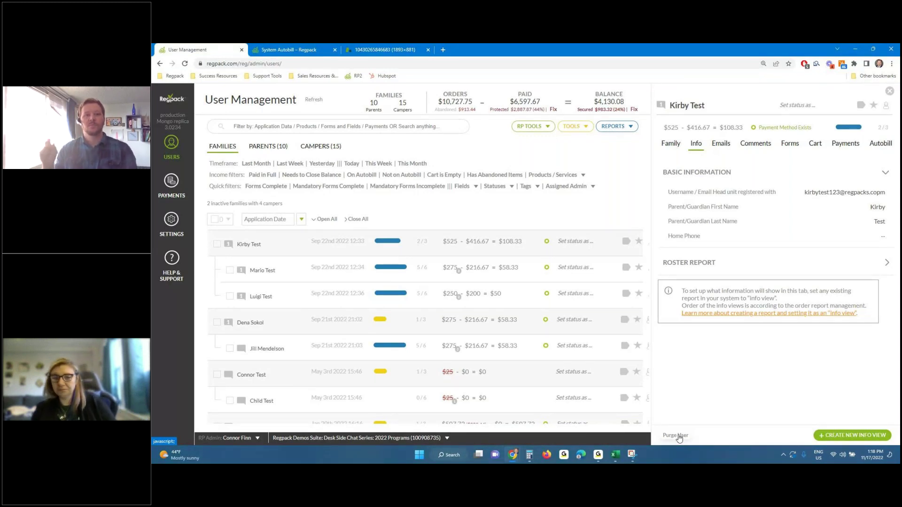
{"action": "left_click", "coordinate": [679, 437]}
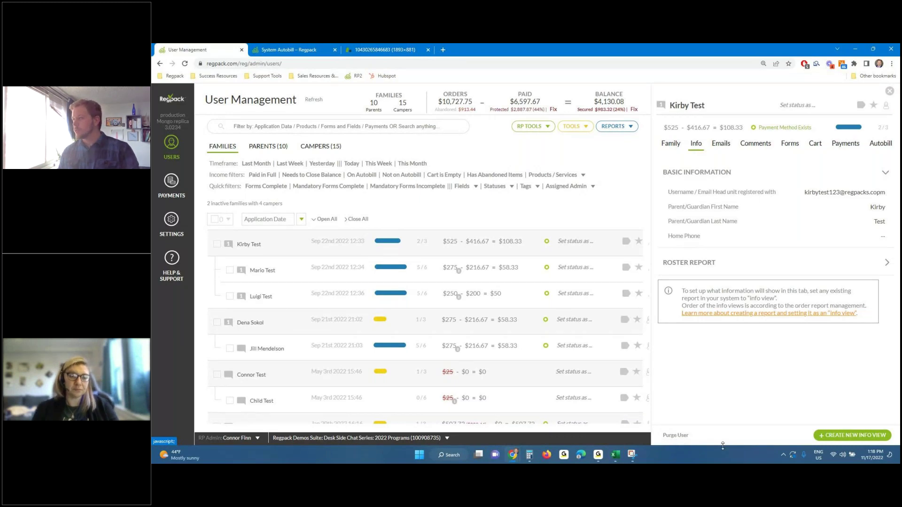
{"action": "left_click", "coordinate": [798, 106]}
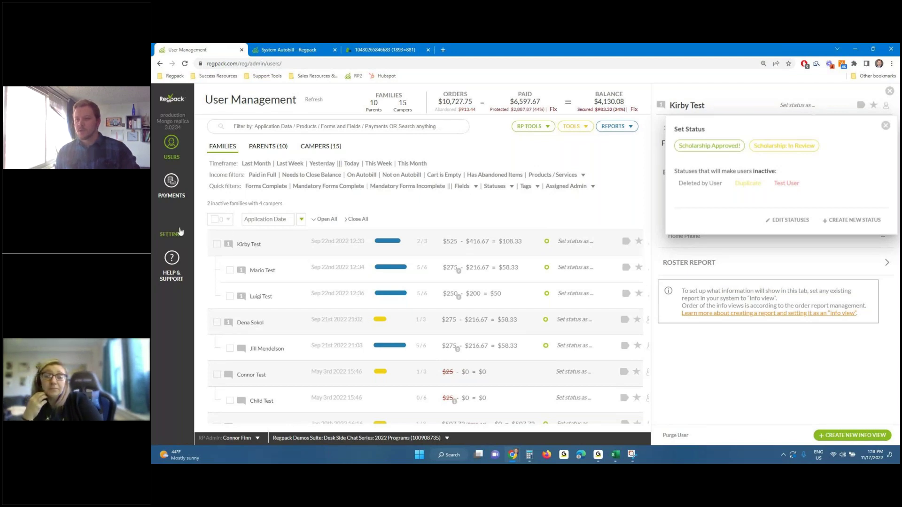
- Go to Payments and expand the Payments Snapshot into its full summary tiles
{"action": "left_click", "coordinate": [170, 187]}
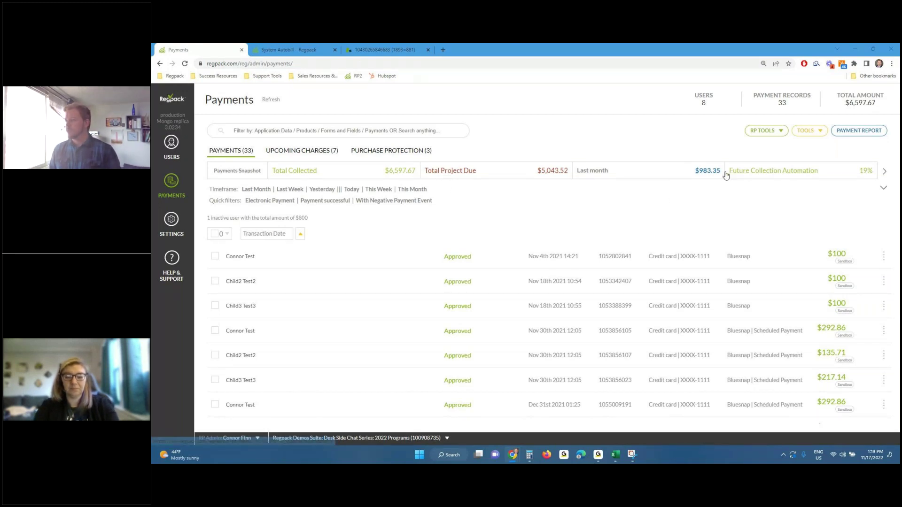
{"action": "left_click", "coordinate": [887, 173]}
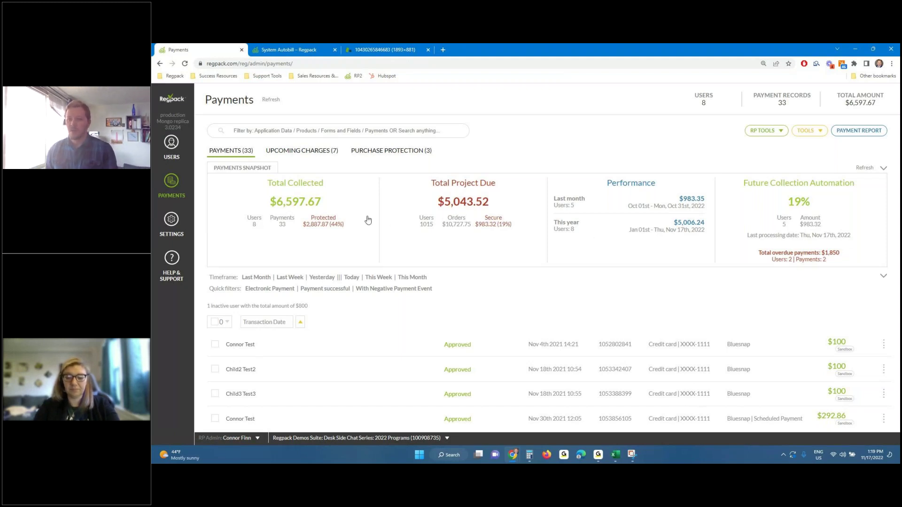
{"action": "left_click", "coordinate": [182, 223]}
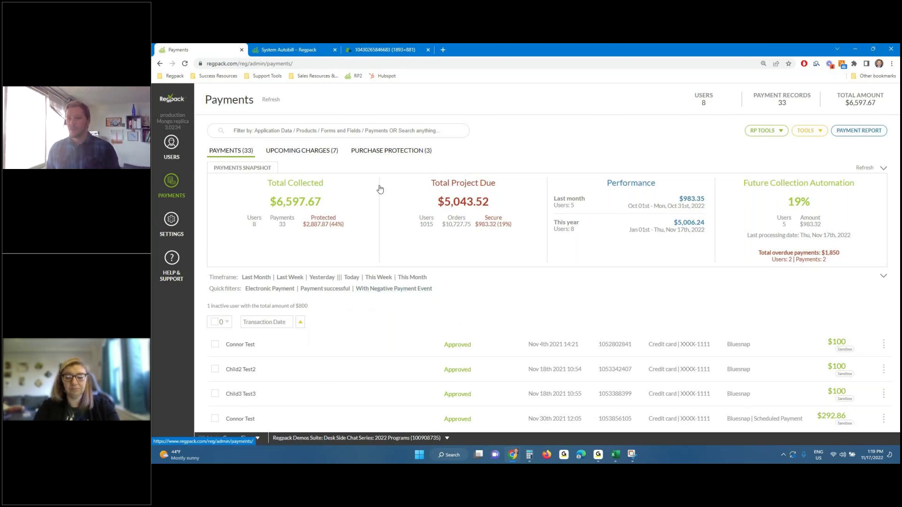
- Add an Autobill filter to the payments list to show its option checklist
{"action": "left_click", "coordinate": [364, 130]}
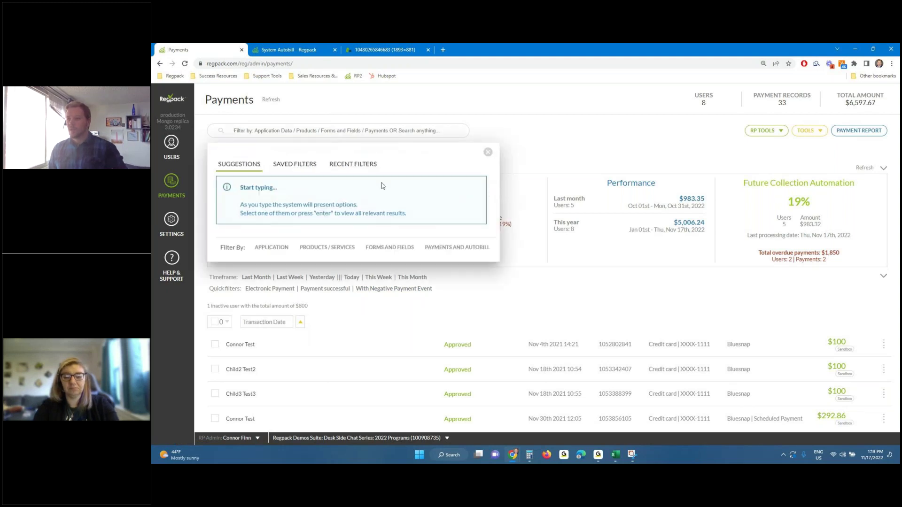
{"action": "left_click", "coordinate": [441, 249]}
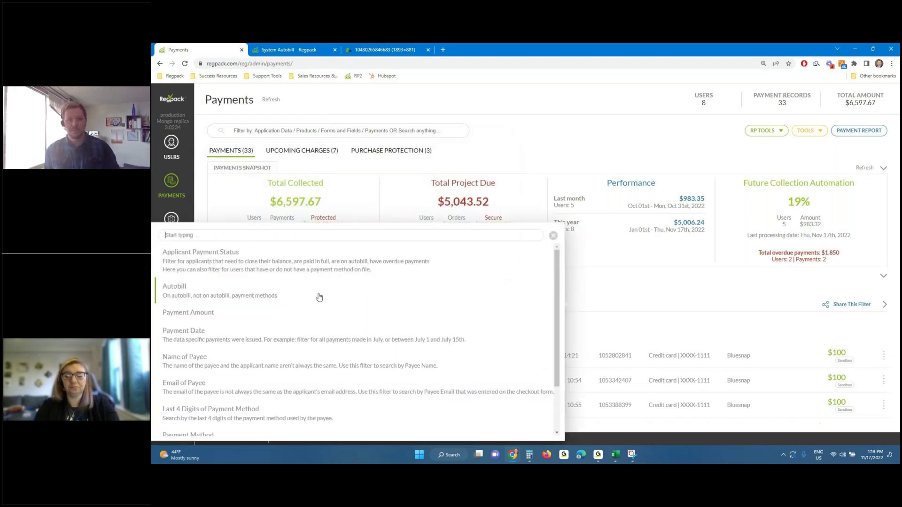
{"action": "left_click", "coordinate": [279, 296]}
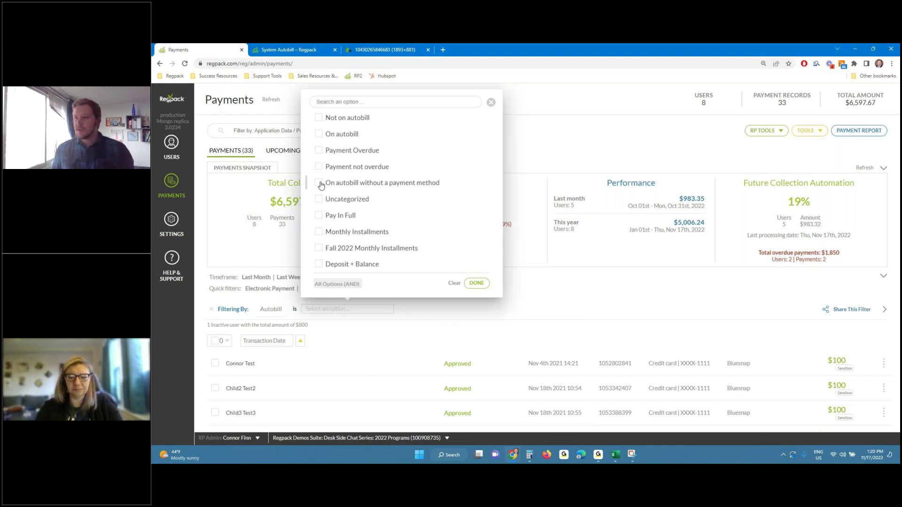
- Filter by 'On autobill without a payment method', review the two results, then clear the filter
{"action": "left_click", "coordinate": [320, 183]}
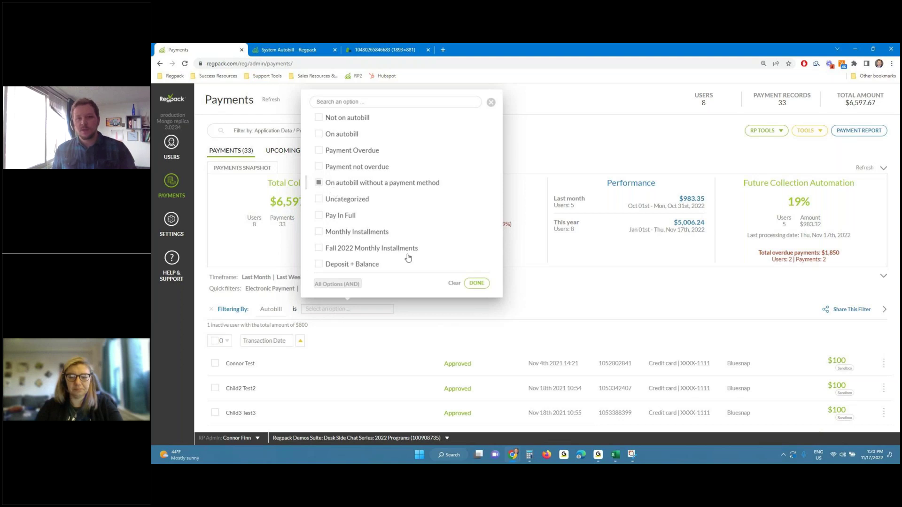
{"action": "left_click", "coordinate": [477, 284]}
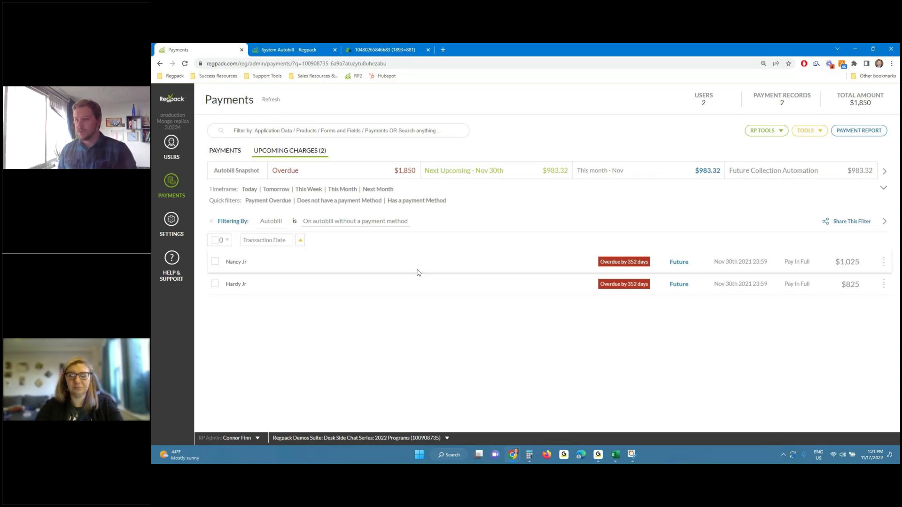
{"action": "left_click", "coordinate": [211, 221]}
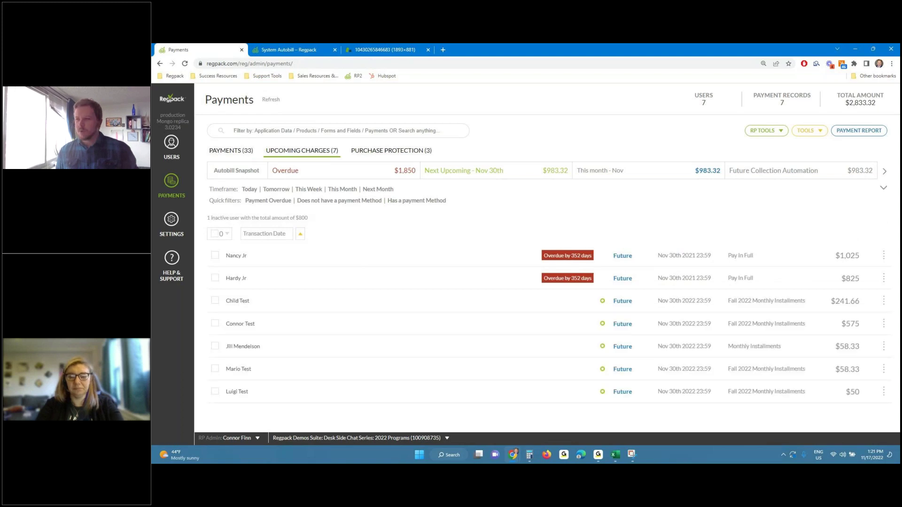
- Open Autobill Management from Settings to see $1,850 overdue, $983.32 due Nov 30th, and the plans search box
{"action": "left_click", "coordinate": [172, 224]}
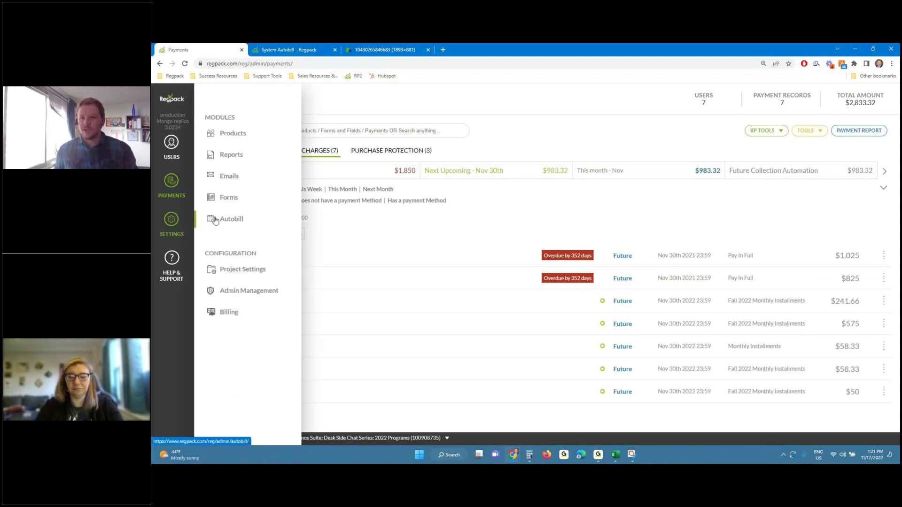
{"action": "left_click", "coordinate": [217, 220]}
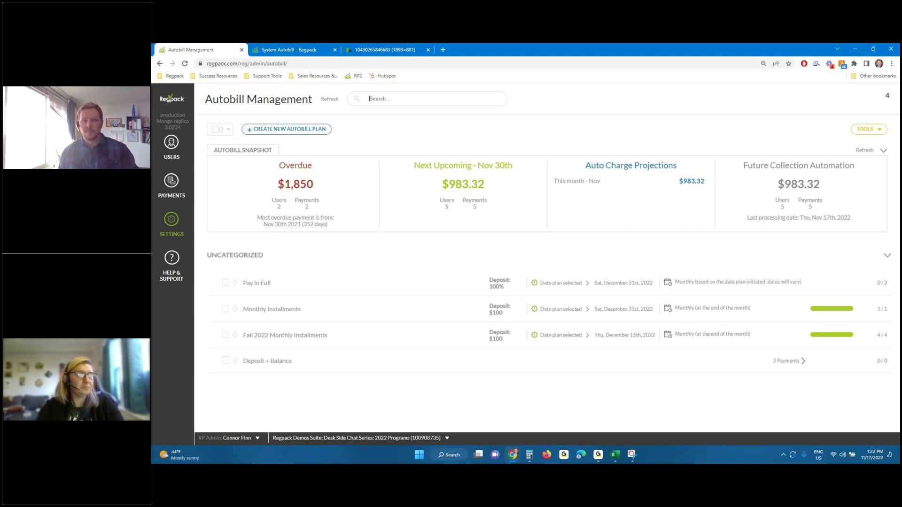
{"action": "left_click", "coordinate": [369, 99]}
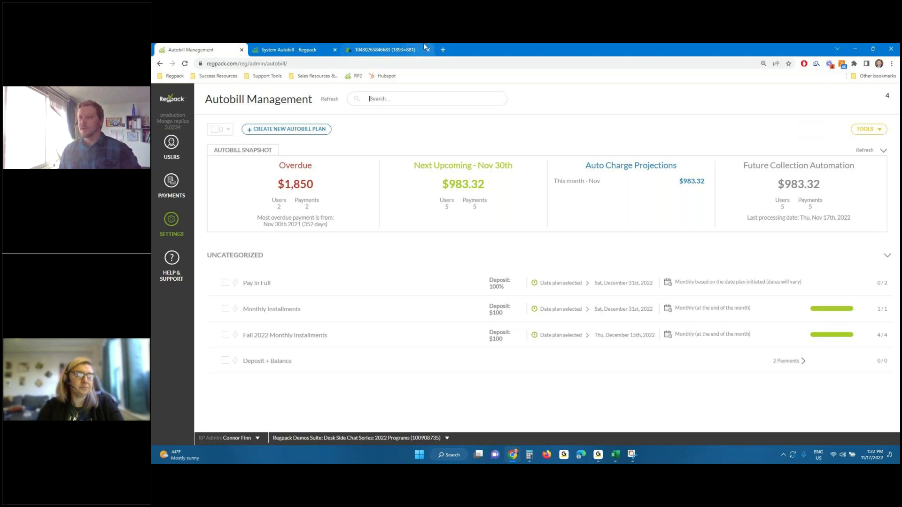
{"action": "mouse_move", "coordinate": [412, 51]}
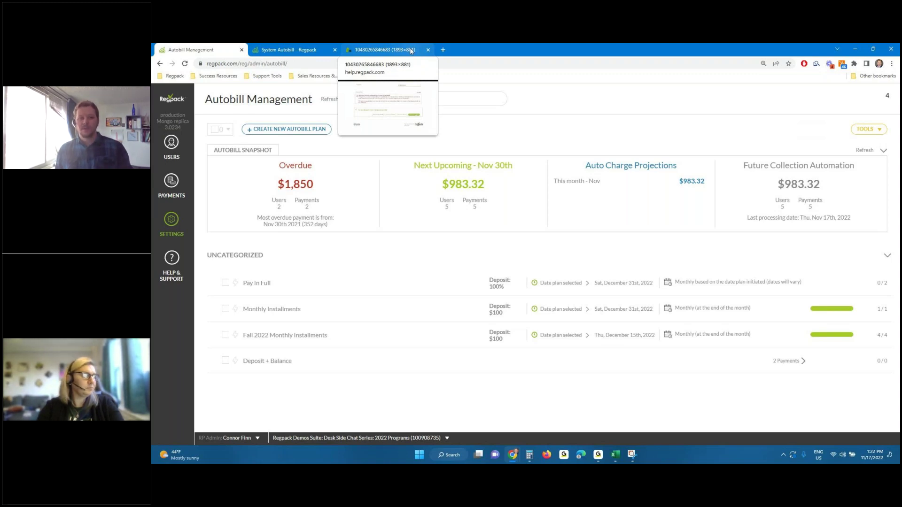
- View the help-site image of a $5,000 checkout offering single, 6, 9 or 12 payments
{"action": "left_click", "coordinate": [410, 50]}
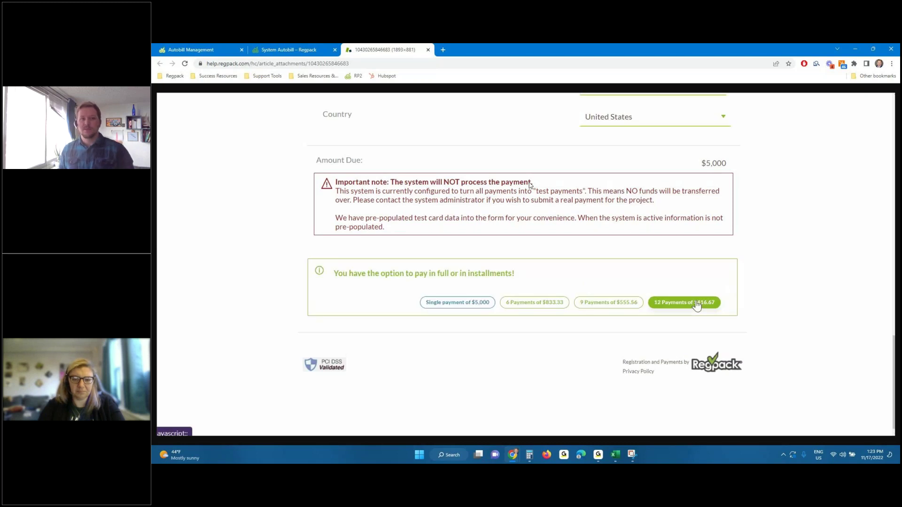
- Scroll through the System Autobill help article, then return to the Autobill Management tab
{"action": "left_click", "coordinate": [203, 48]}
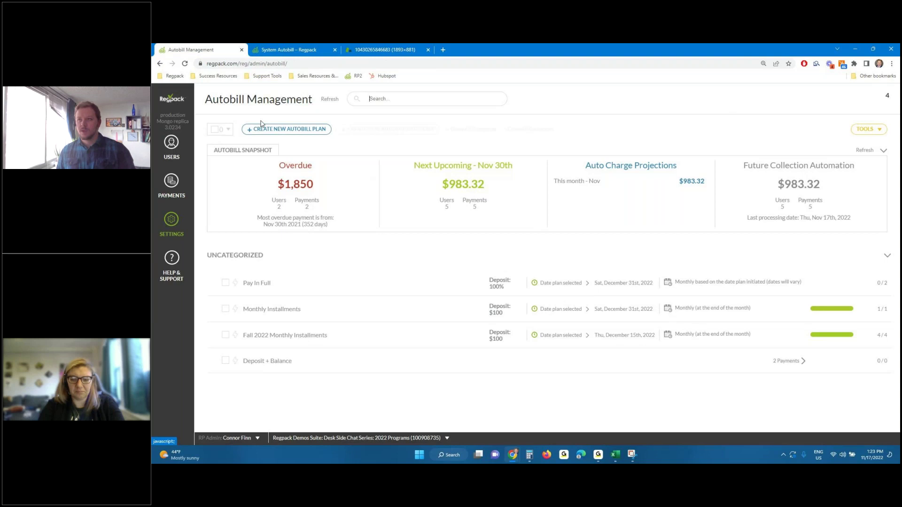
{"action": "left_click", "coordinate": [284, 52]}
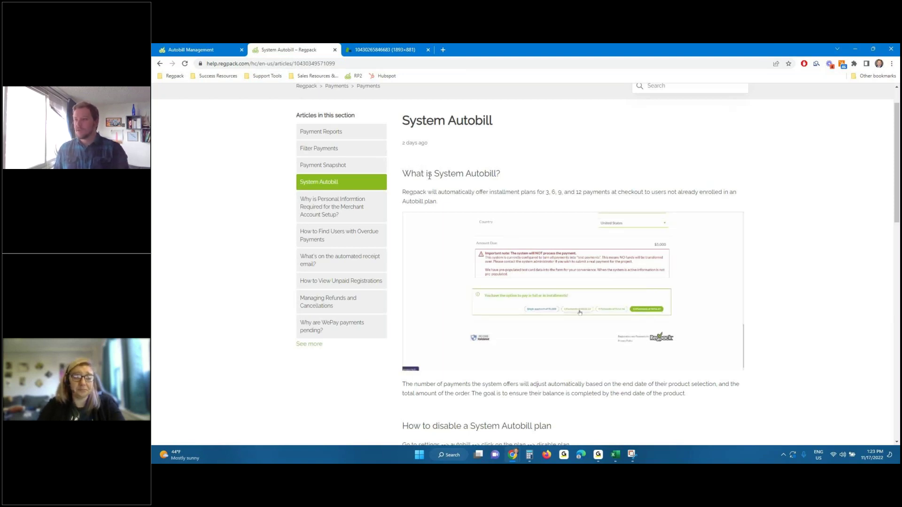
{"action": "scroll", "coordinate": [429, 176], "scroll_direction": "down", "scroll_amount": 6}
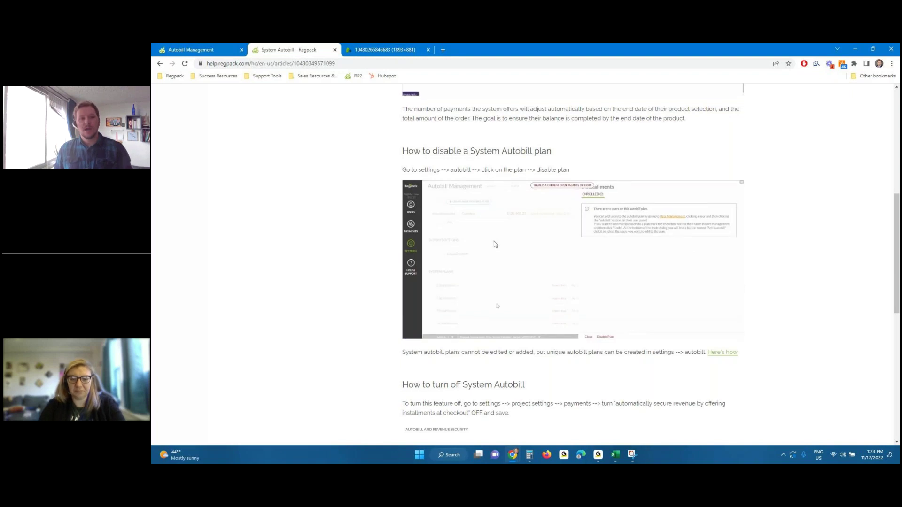
{"action": "scroll", "coordinate": [495, 244], "scroll_direction": "down", "scroll_amount": 1}
{"action": "scroll", "coordinate": [494, 244], "scroll_direction": "down", "scroll_amount": 1}
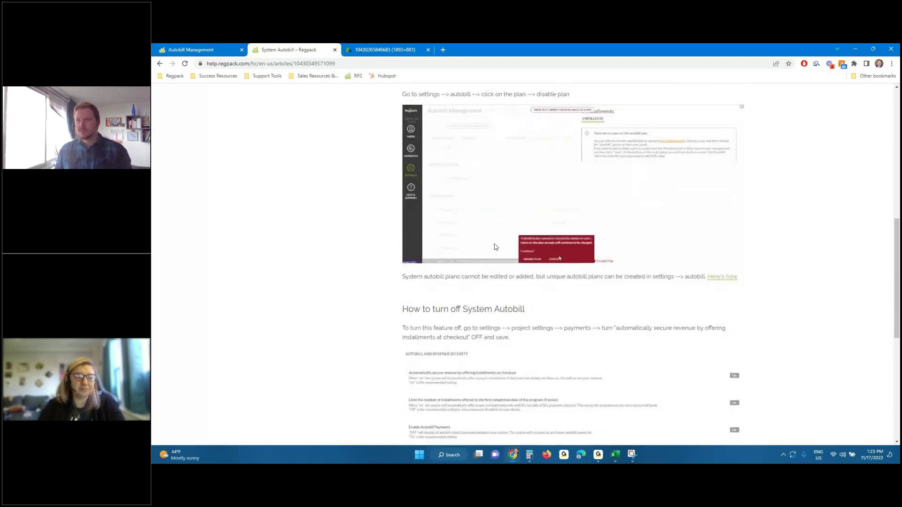
{"action": "left_click", "coordinate": [202, 50]}
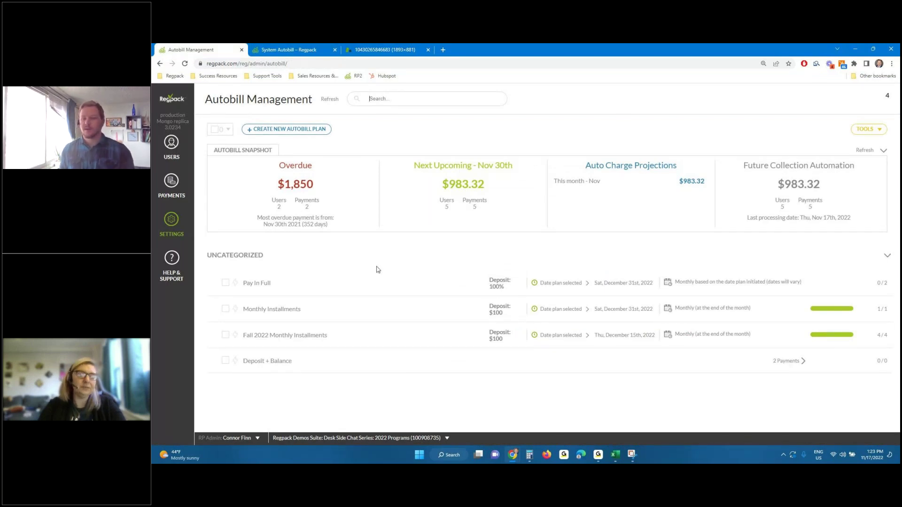
{"action": "left_click", "coordinate": [171, 220]}
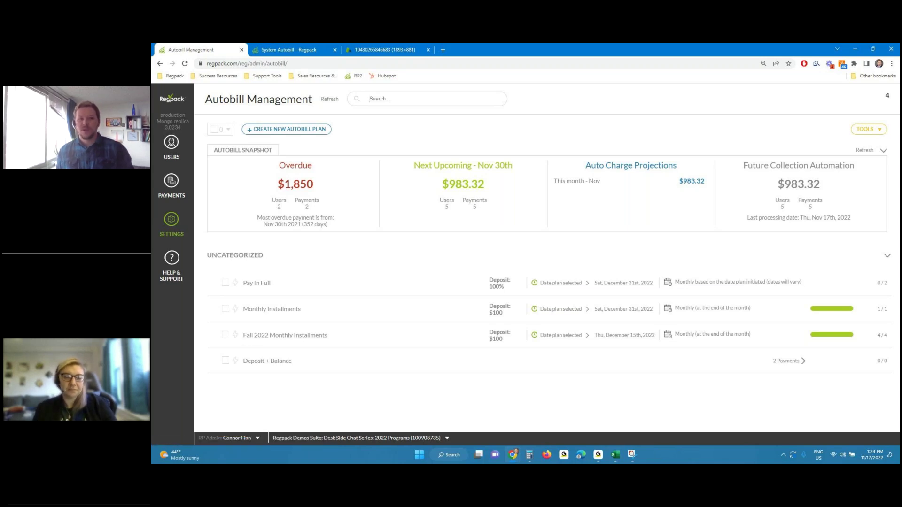
{"action": "left_click", "coordinate": [369, 99]}
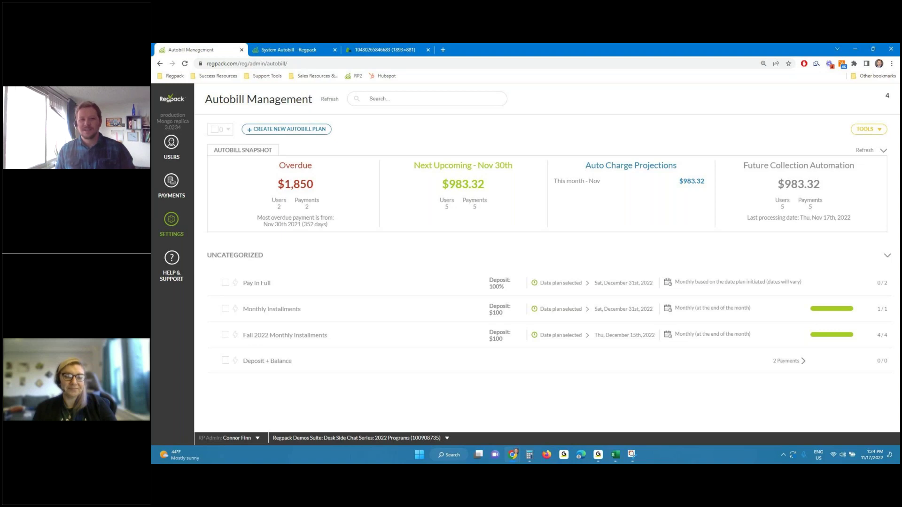